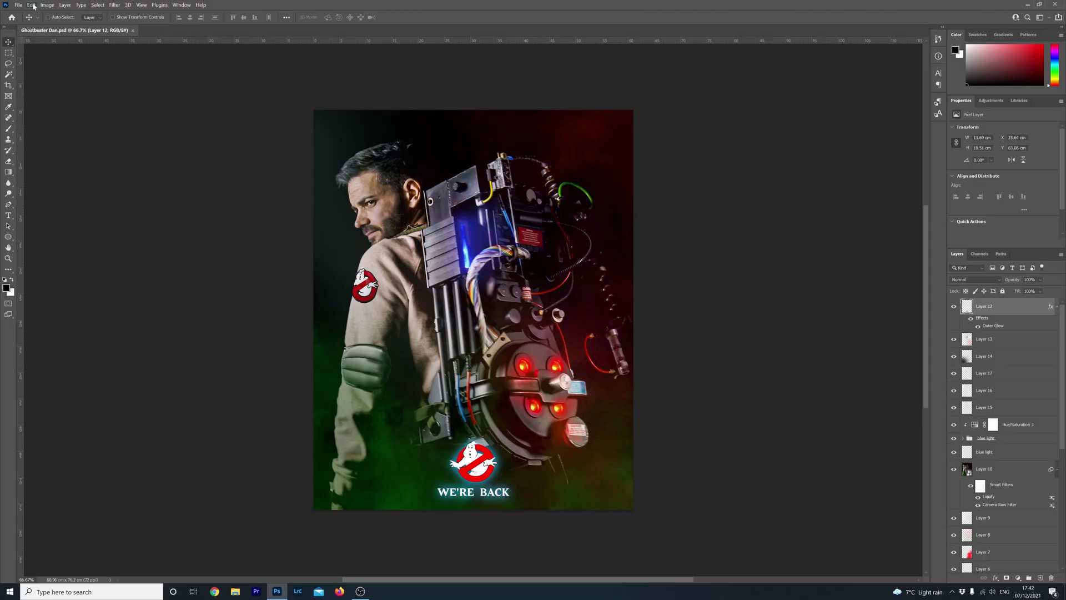
# Open Keyboard Shortcuts and show shortcuts for Panel Menus
pyautogui.click(31, 5)
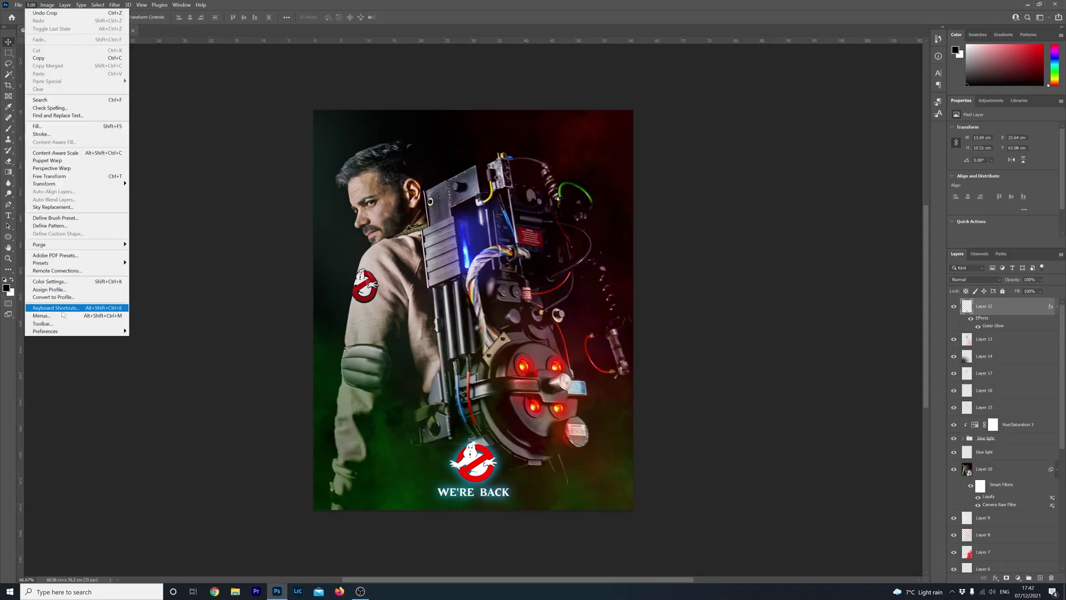
pyautogui.click(62, 308)
pyautogui.click(480, 122)
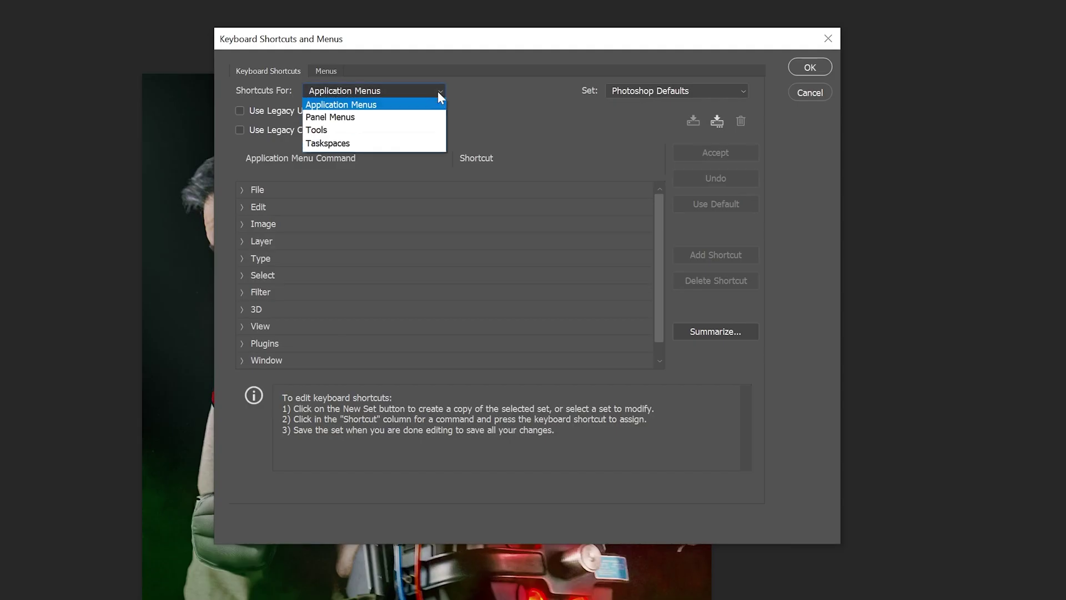
pyautogui.click(423, 116)
pyautogui.scroll(-5, 385, 269)
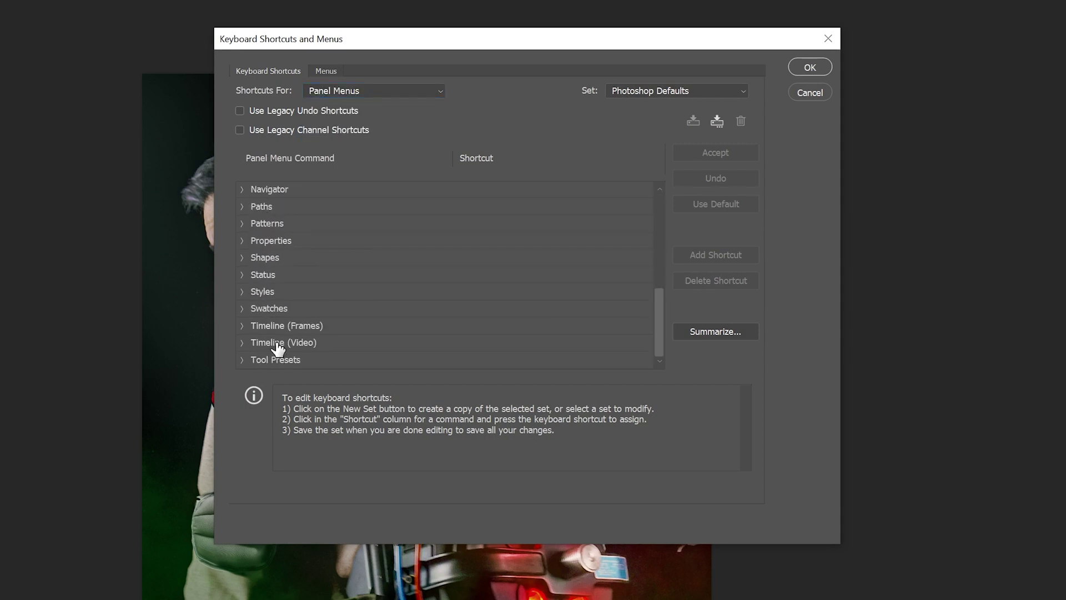
# Assign Shift+Ctrl+= to Timeline (Video) Trim End at Playhead and accept it
pyautogui.click(278, 348)
pyautogui.click(242, 342)
pyautogui.scroll(-5, 388, 347)
pyautogui.click(336, 349)
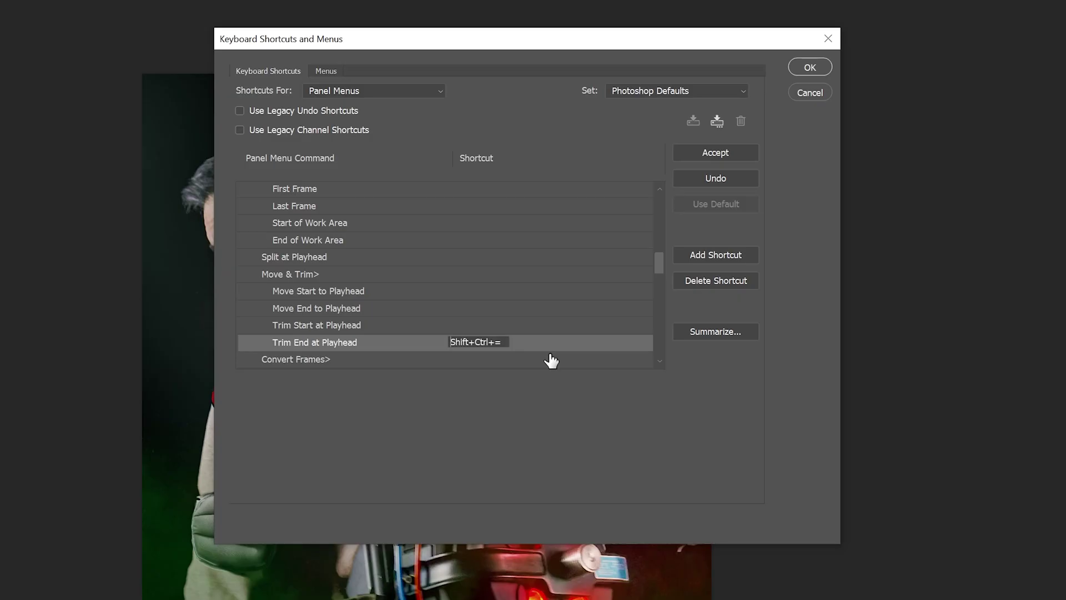
pyautogui.click(729, 151)
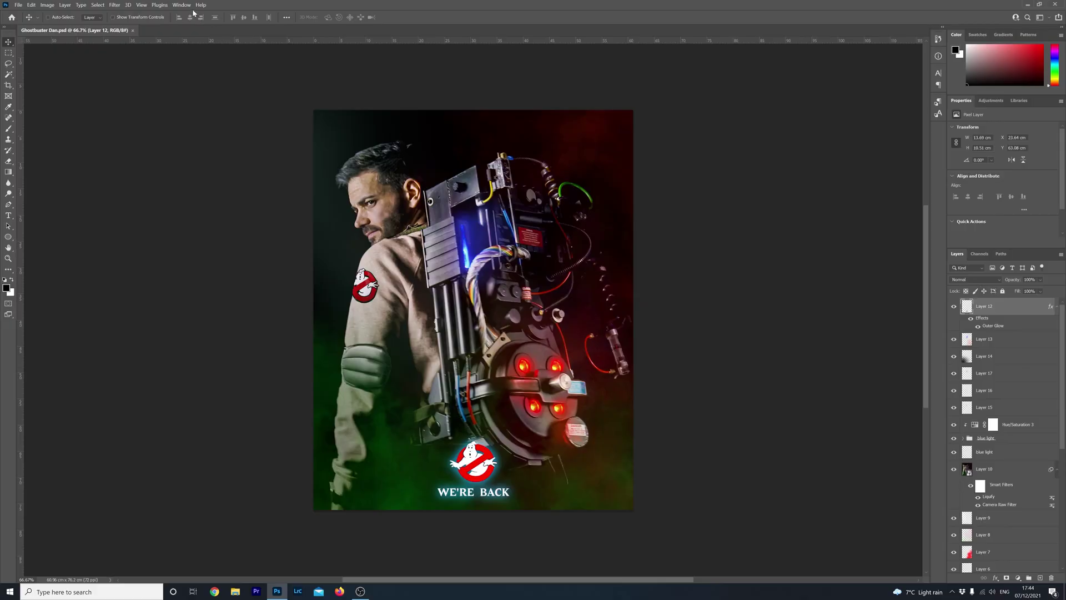
pyautogui.click(181, 5)
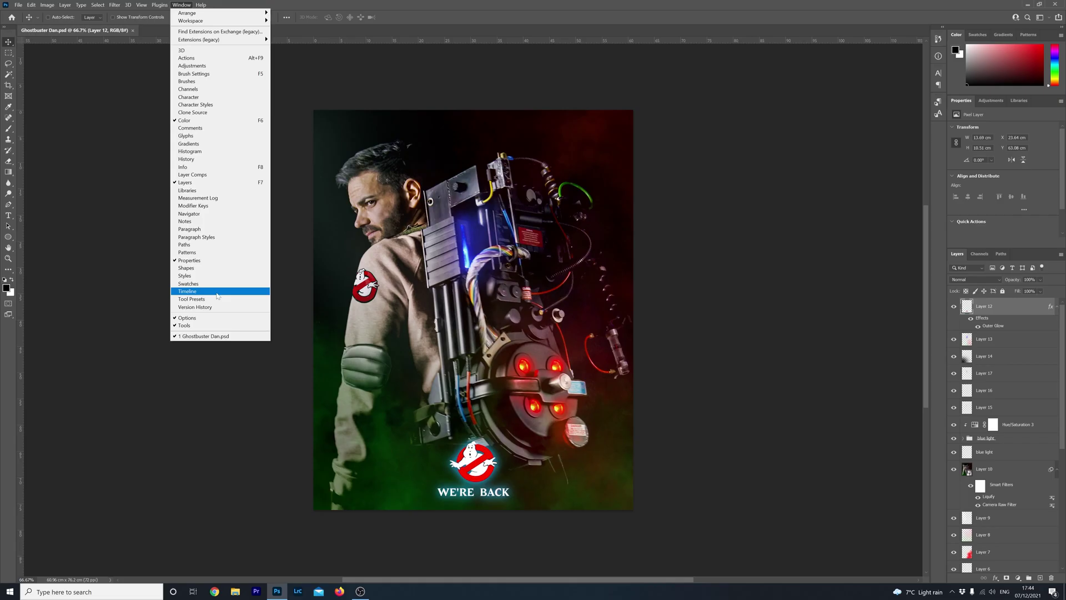
# Create a video timeline from the poster layers and enlarge the Timeline panel to show every track
pyautogui.click(222, 291)
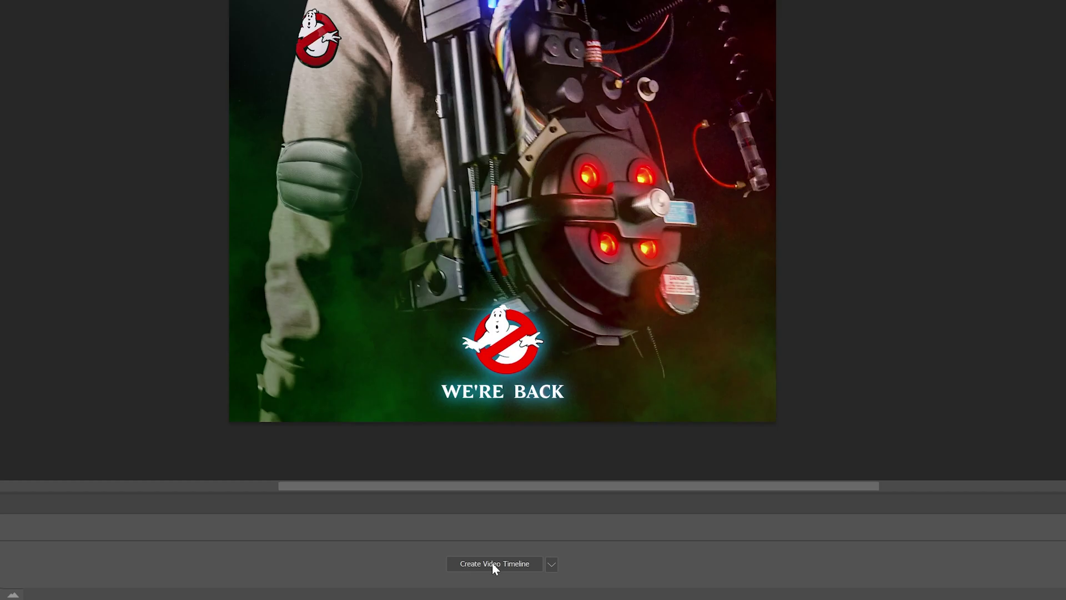
pyautogui.click(493, 564)
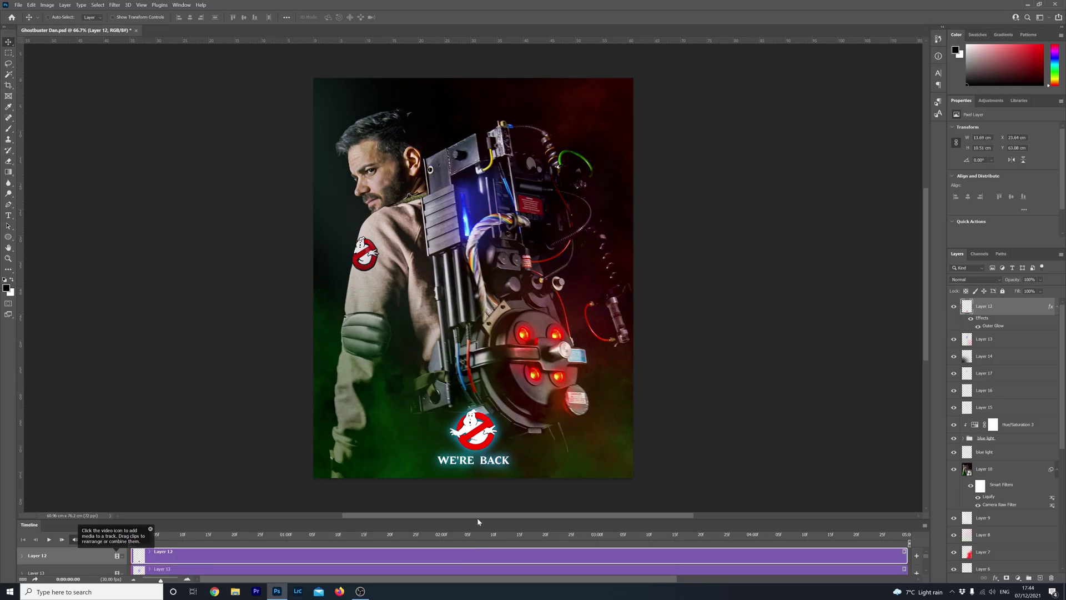
pyautogui.moveTo(477, 520); pyautogui.dragTo(464, 377)
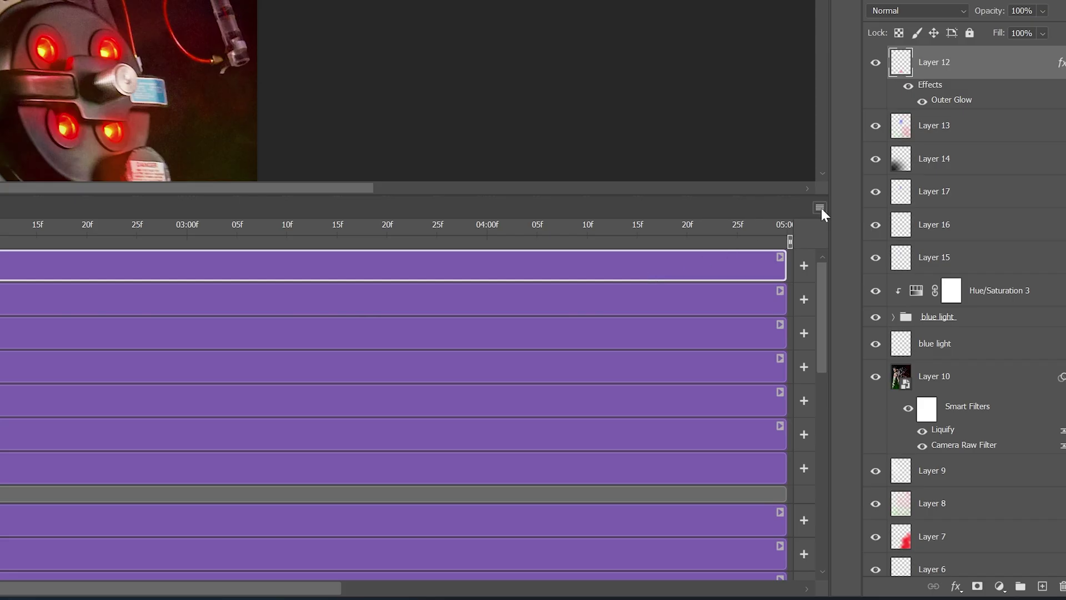
pyautogui.click(821, 208)
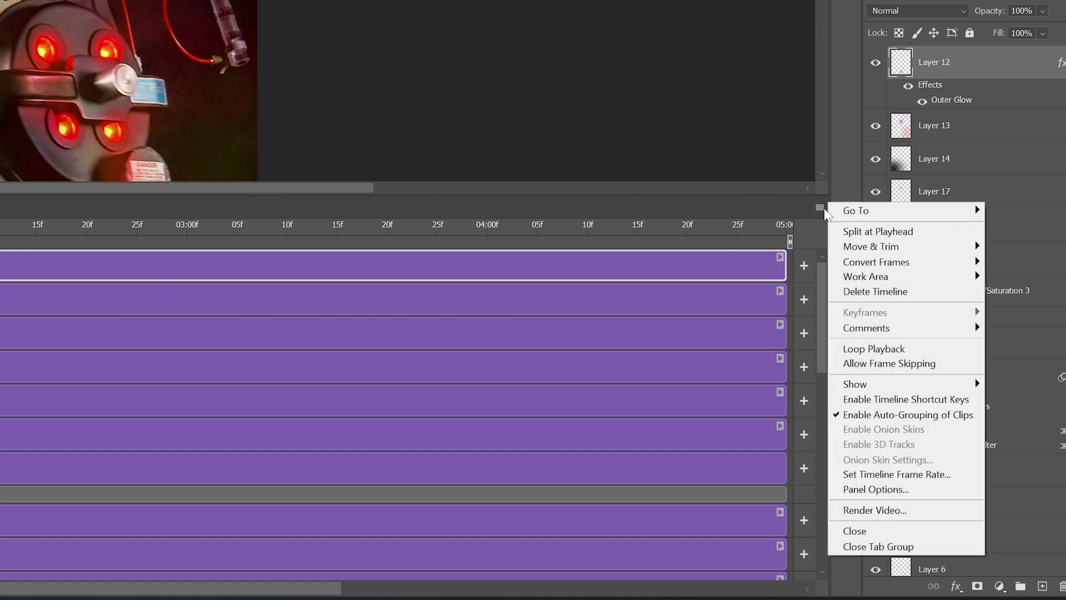
# Convert the layer clips with Make Frames from Clips so each becomes a staggered frame
pyautogui.moveTo(869, 267)
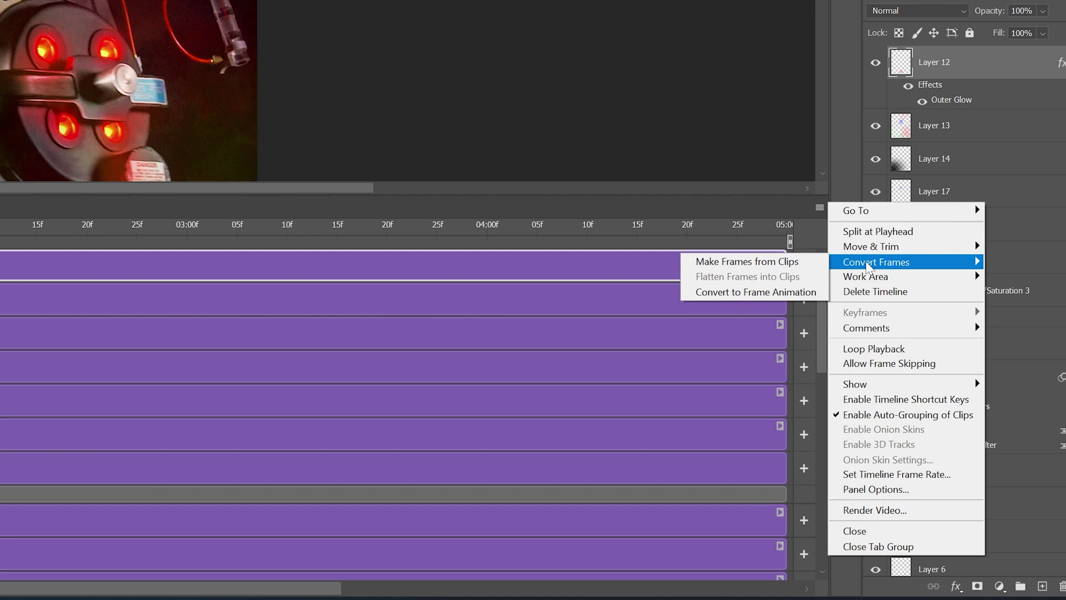
pyautogui.click(752, 263)
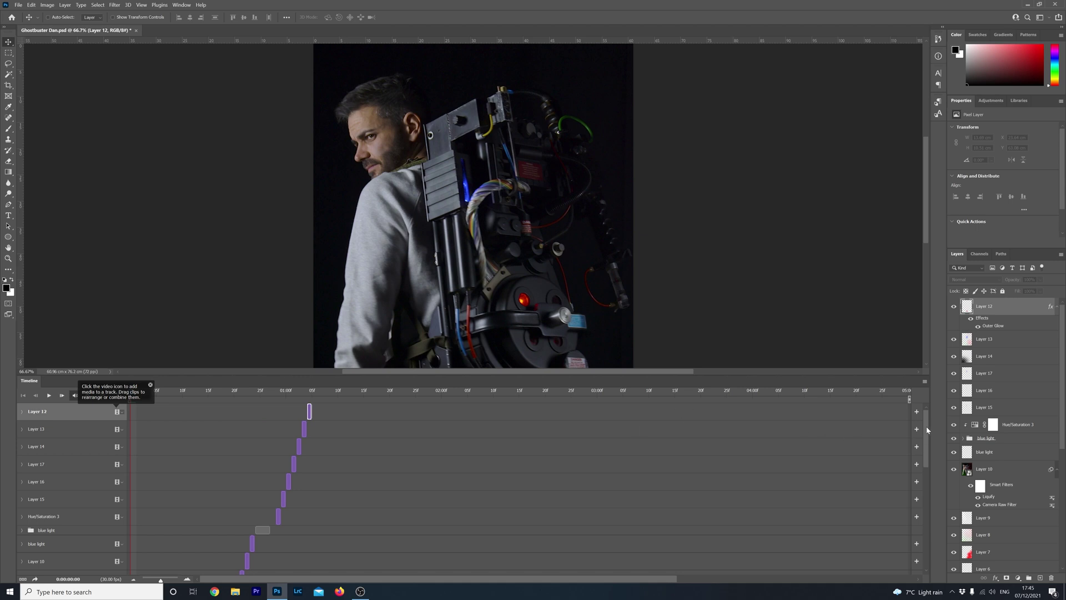
pyautogui.moveTo(927, 430); pyautogui.dragTo(935, 369)
# Set the work area end to the playhead at 0:00:01:05
pyautogui.click(313, 393)
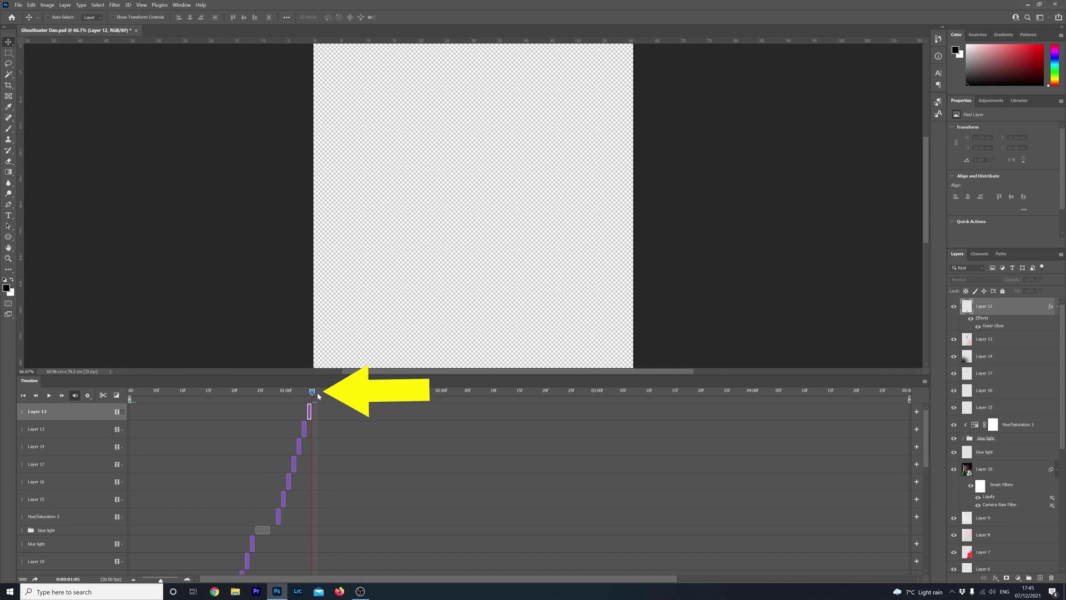
pyautogui.click(924, 381)
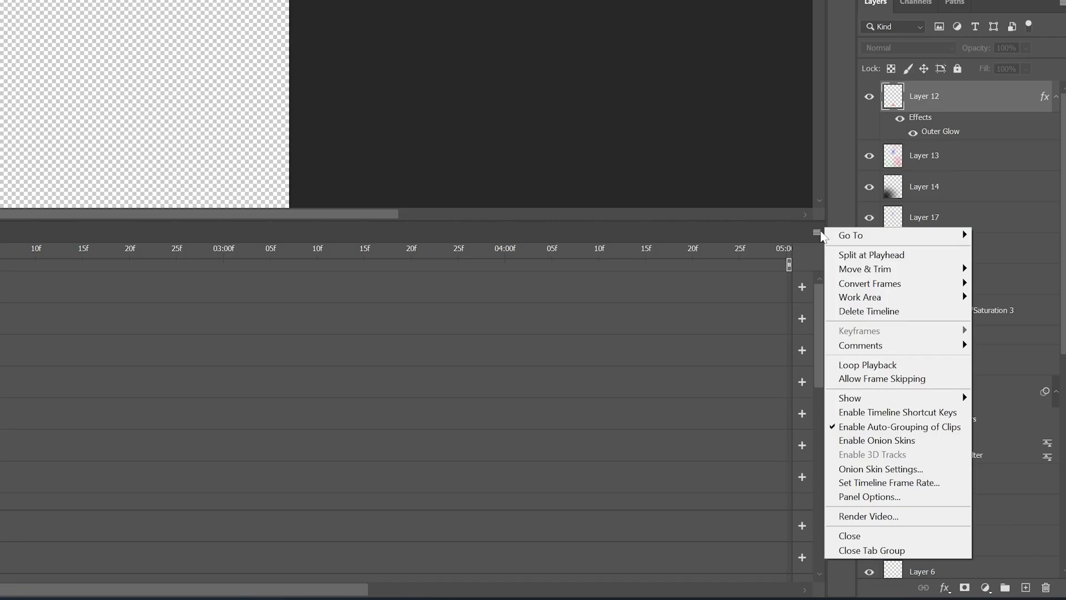
pyautogui.moveTo(857, 300)
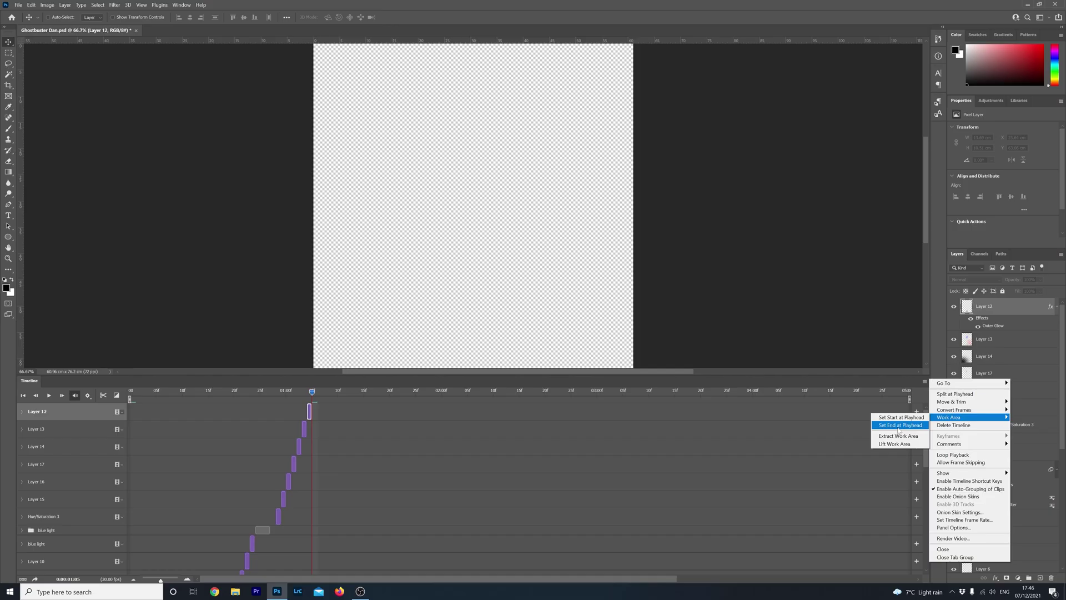
pyautogui.click(898, 425)
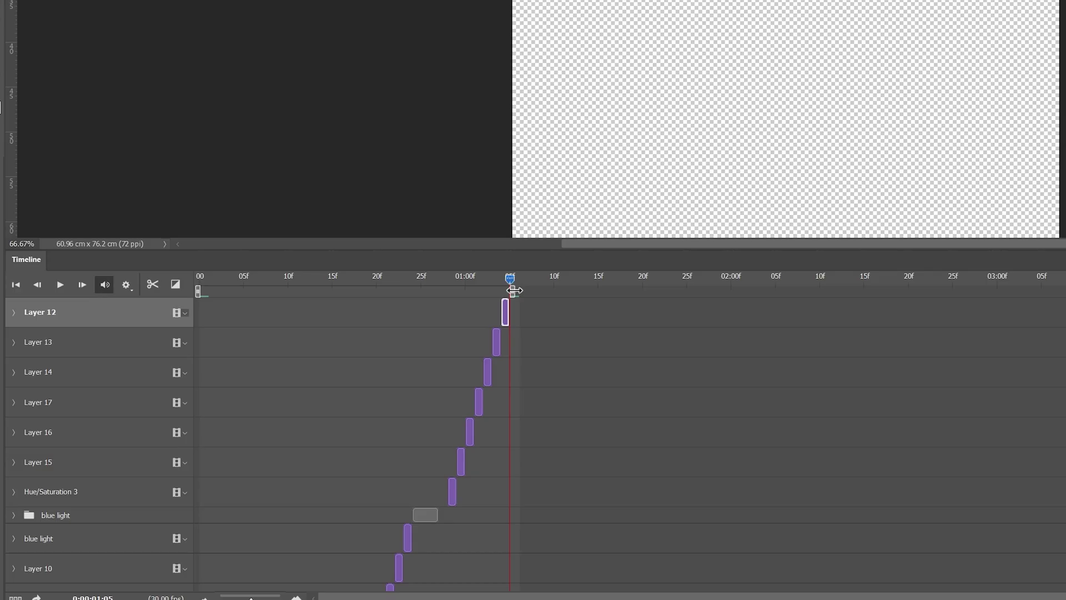
# Extend the work area to 0:00:01:06 and trim Layers 12, 13 and 14 to end there
pyautogui.moveTo(514, 290); pyautogui.dragTo(520, 290)
pyautogui.click(522, 281)
pyautogui.hotkey('ctrl', 'shift', '=')
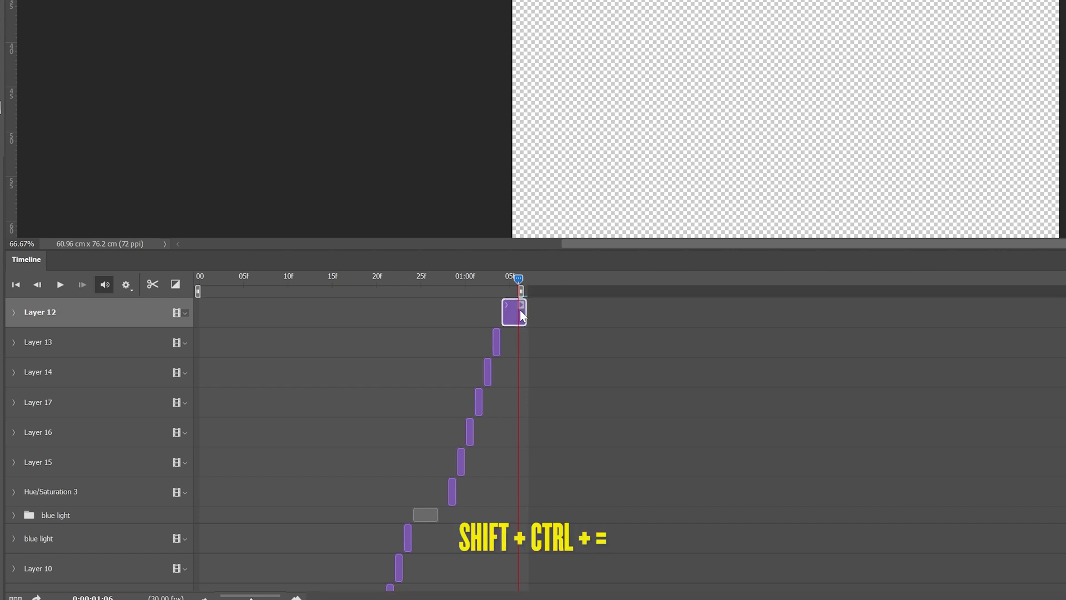
pyautogui.click(117, 348)
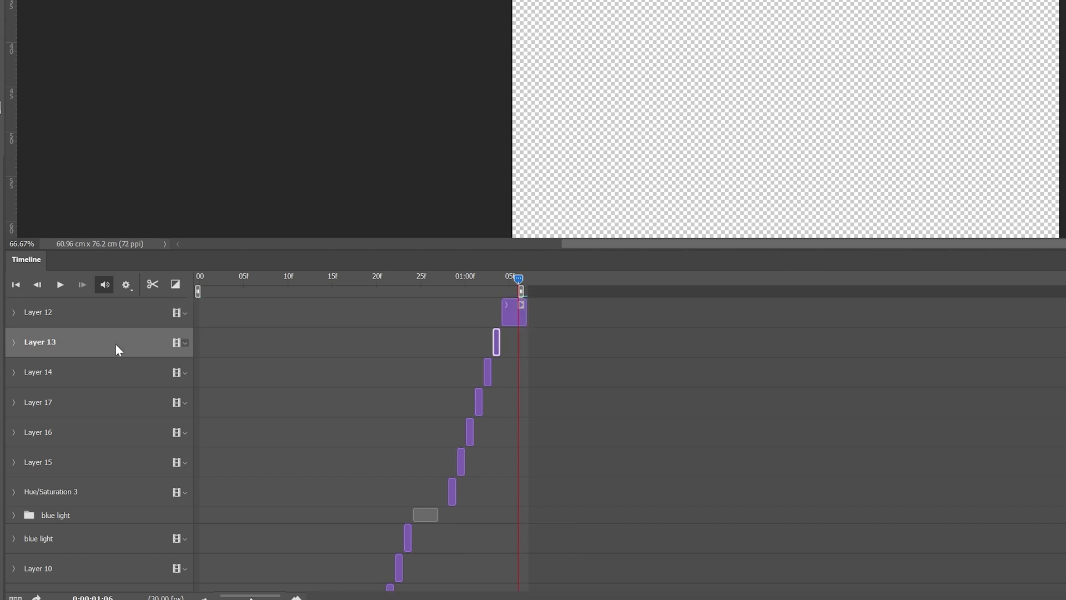
pyautogui.hotkey('ctrl', 'shift', '=')
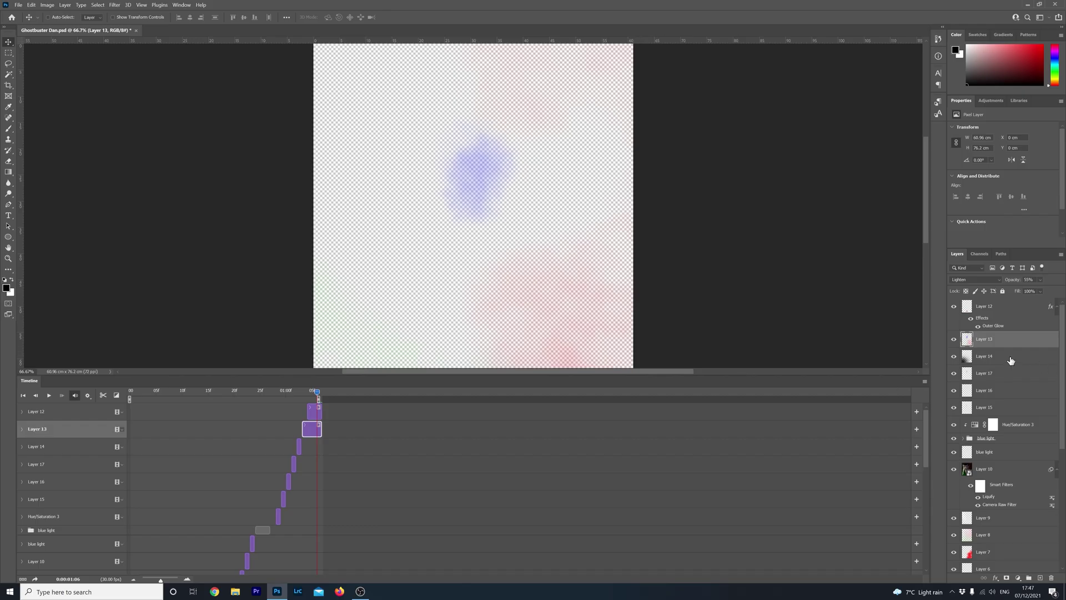
pyautogui.click(1010, 360)
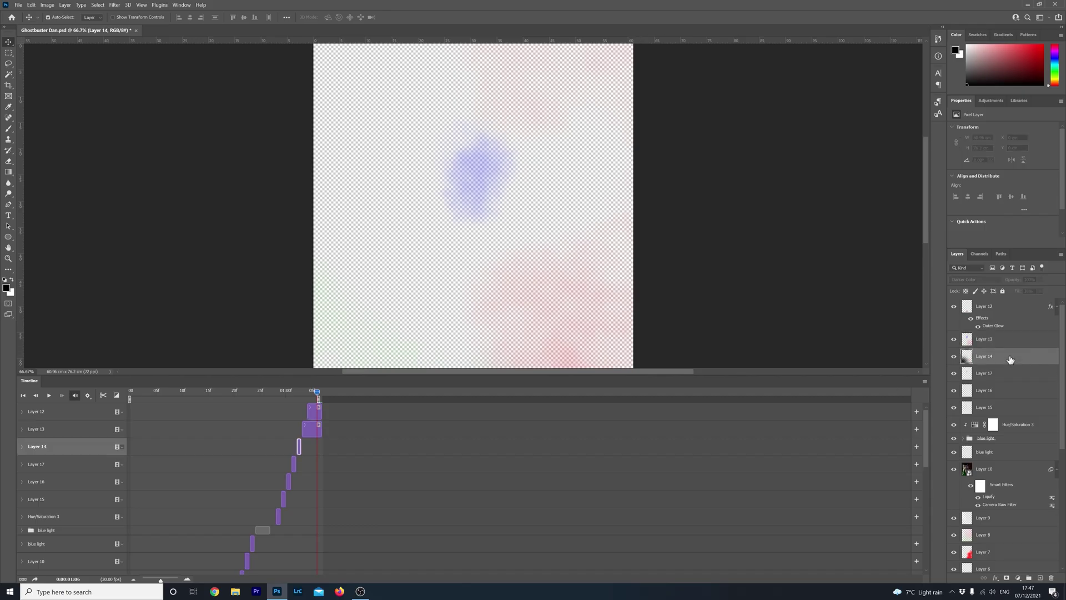
pyautogui.hotkey('ctrl', 'shift', '=')
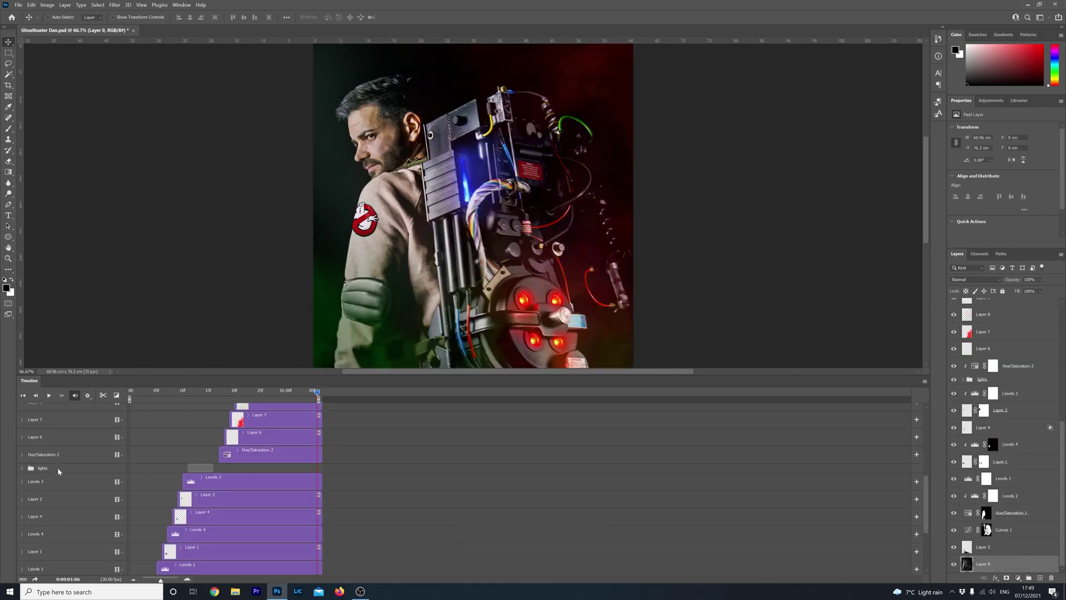
# Expand the lights group and extend lights copy 3 and lights copy clips to the playhead
pyautogui.click(30, 470)
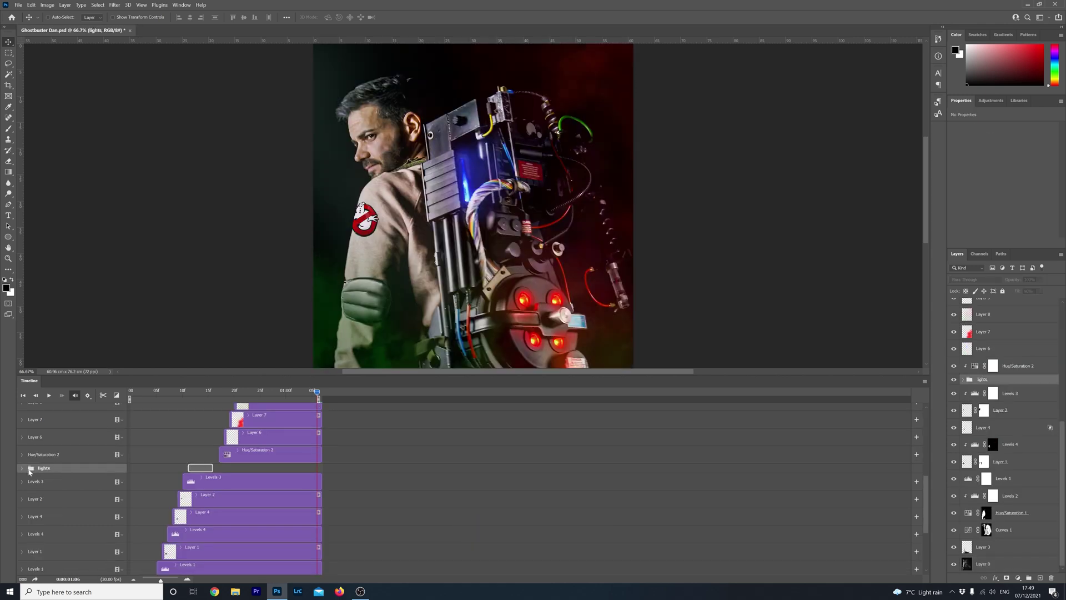
pyautogui.click(22, 469)
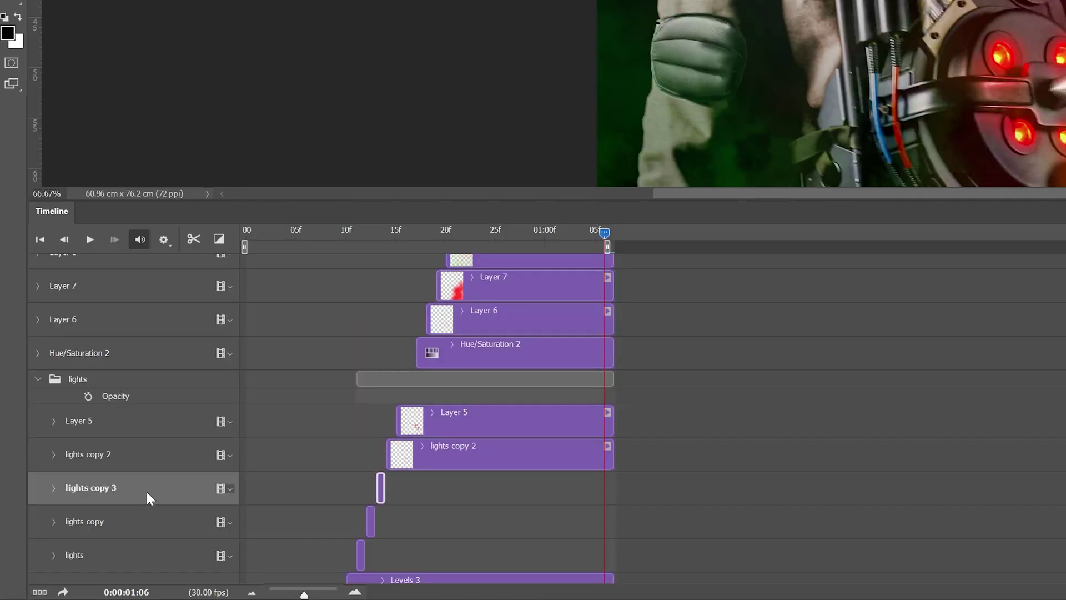
pyautogui.hotkey('ctrl', 'shift', '=')
pyautogui.click(70, 540)
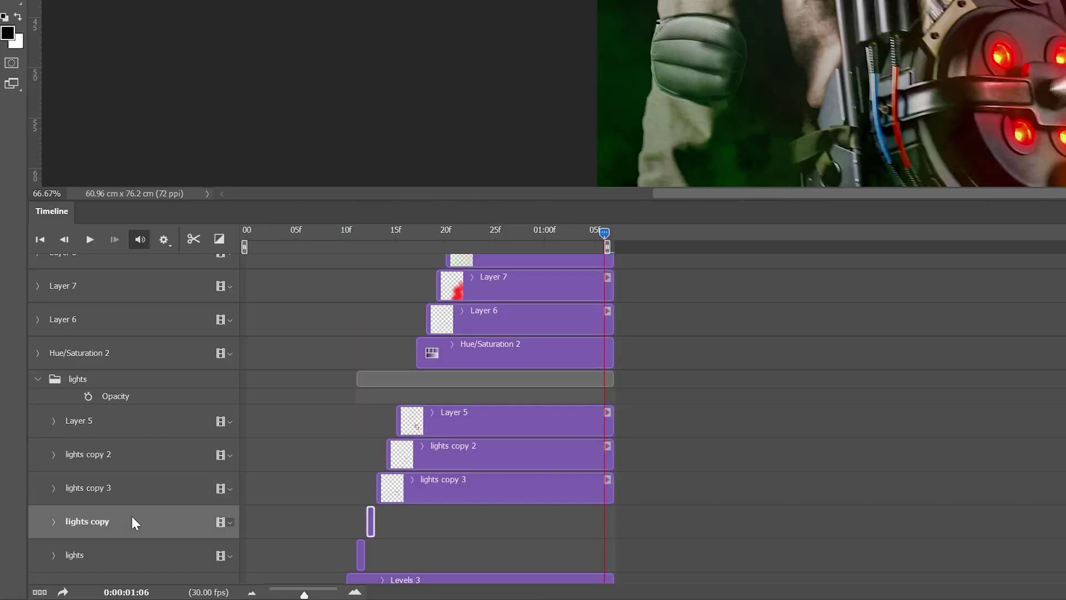
pyautogui.hotkey('ctrl', 'shift', '=')
pyautogui.click(132, 553)
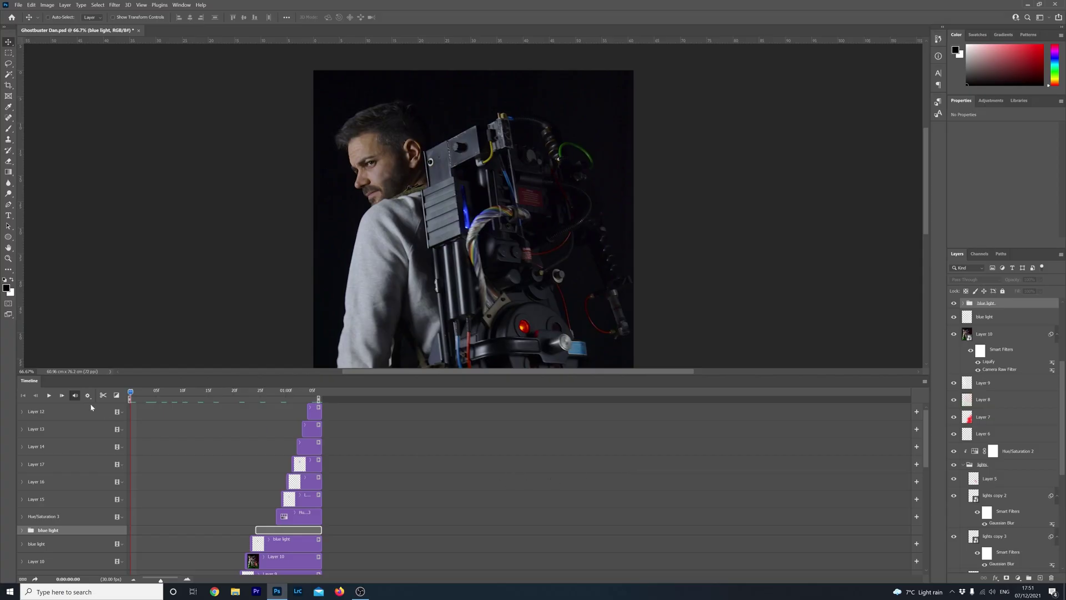
# Convert to frame animation and give all frames a 0.3 second delay
pyautogui.click(49, 396)
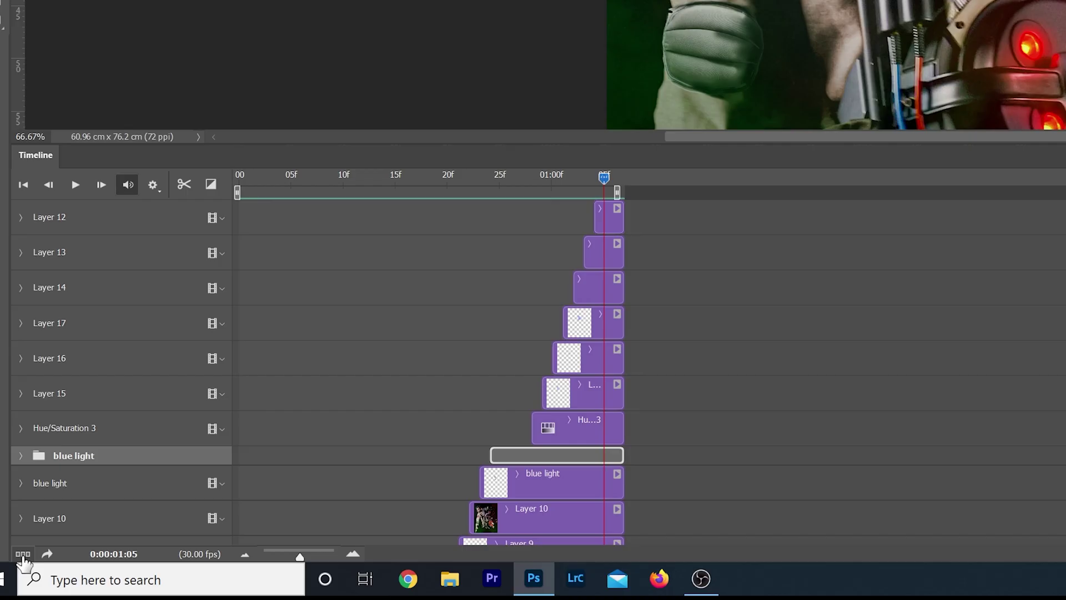
pyautogui.click(22, 579)
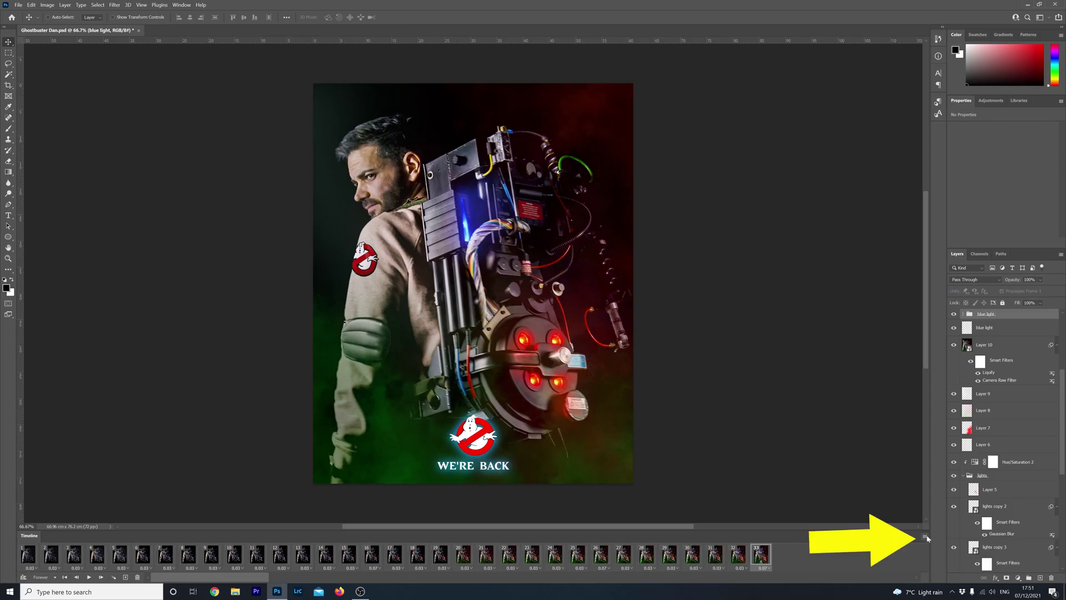
pyautogui.click(926, 537)
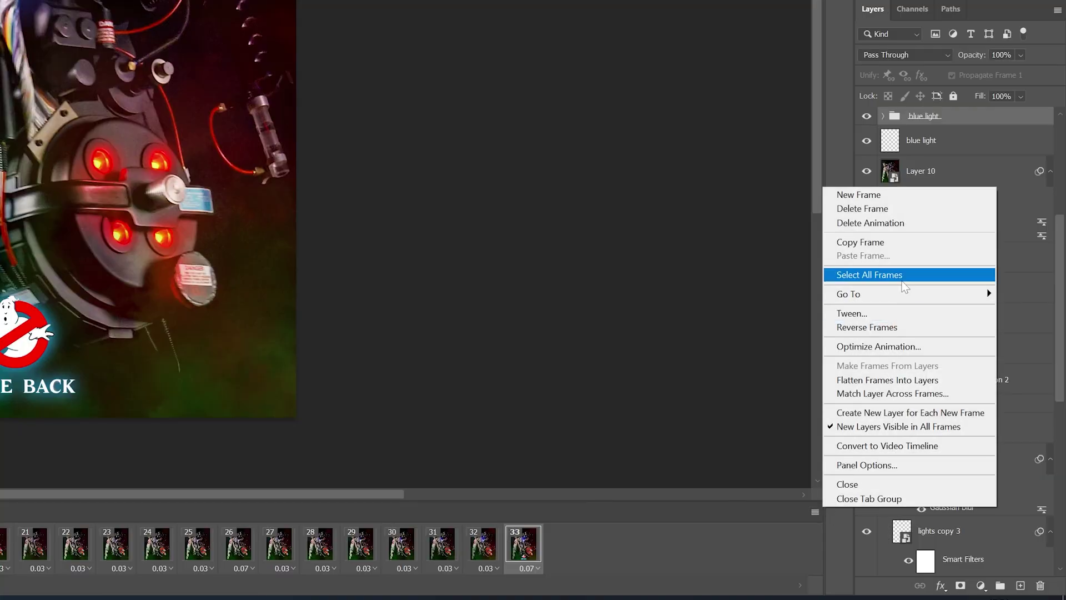
pyautogui.click(870, 274)
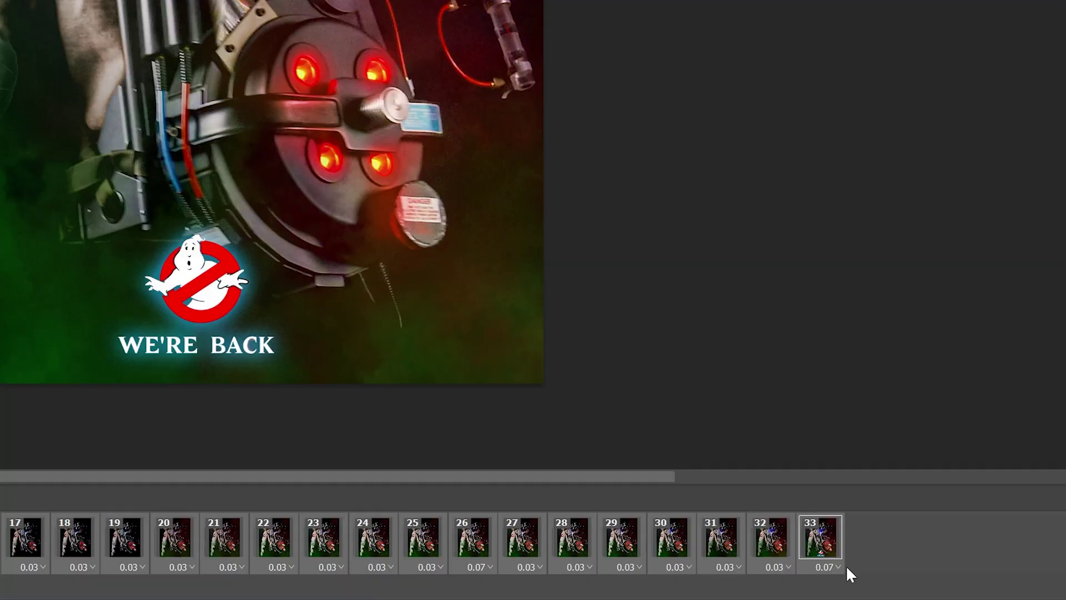
pyautogui.click(838, 567)
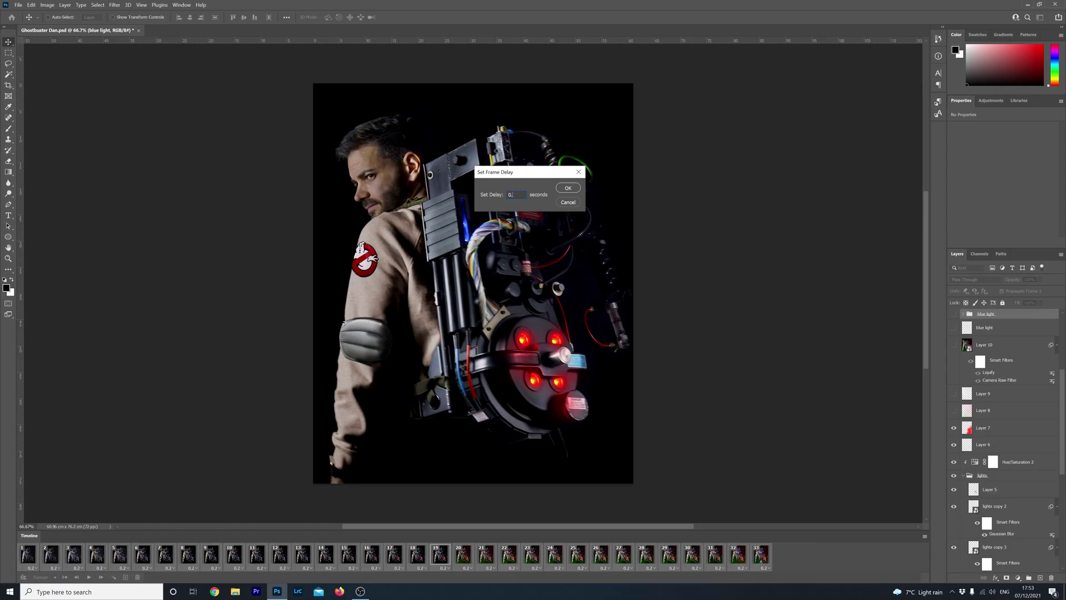
pyautogui.write('3')
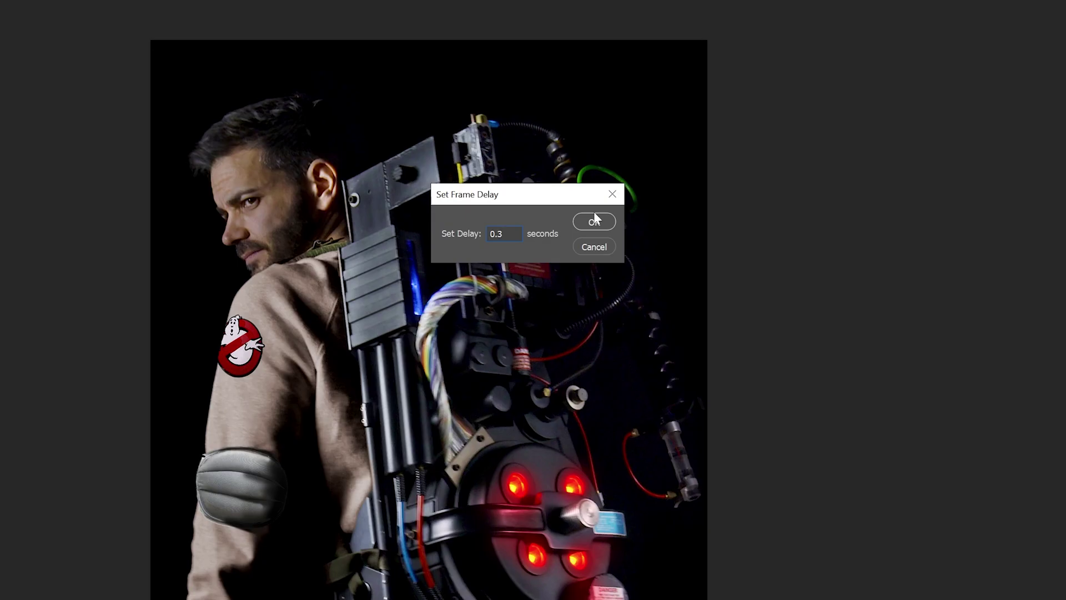
pyautogui.click(595, 221)
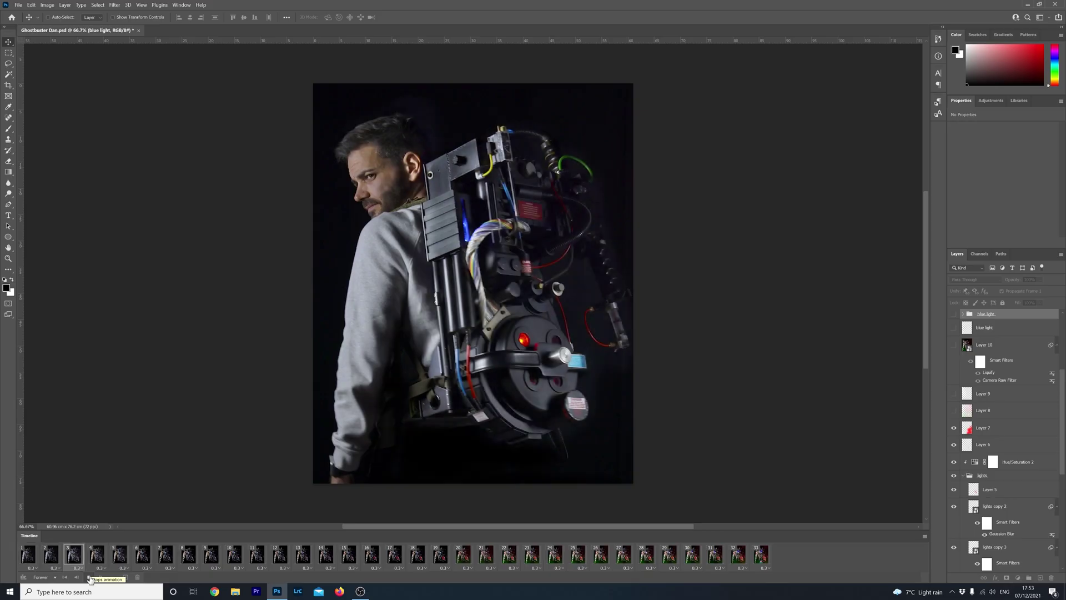
pyautogui.click(90, 577)
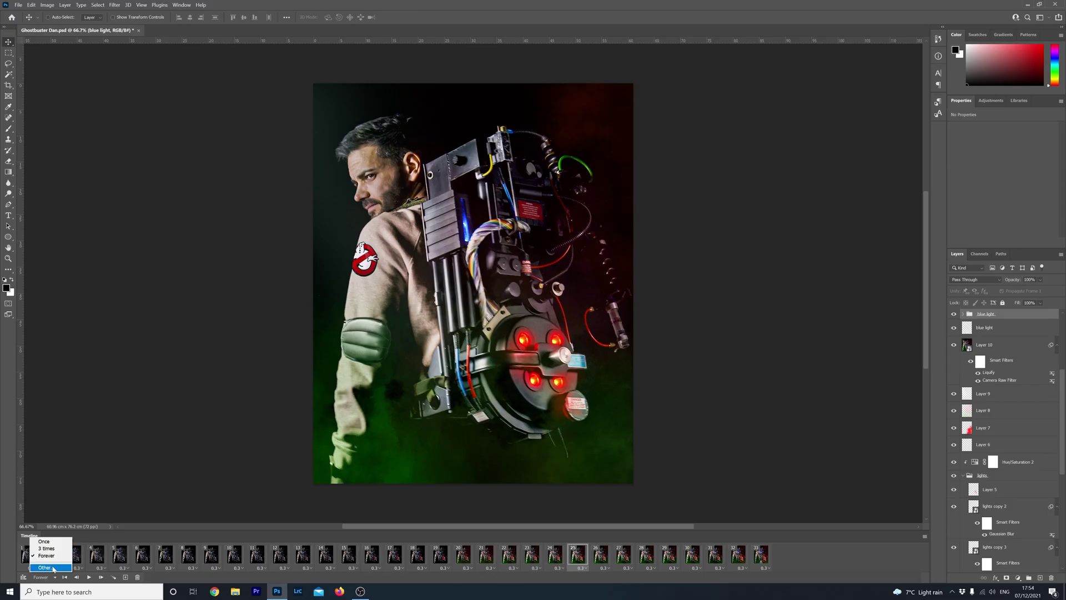
# Set the animation looping to Once and convert back to the video timeline
pyautogui.click(98, 559)
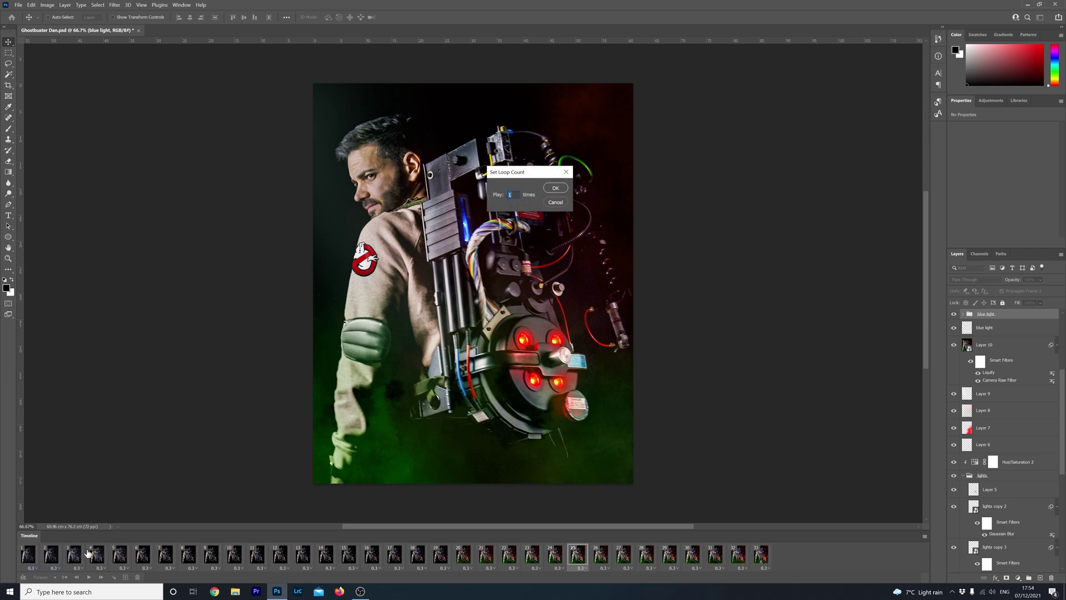
pyautogui.click(555, 203)
pyautogui.click(41, 577)
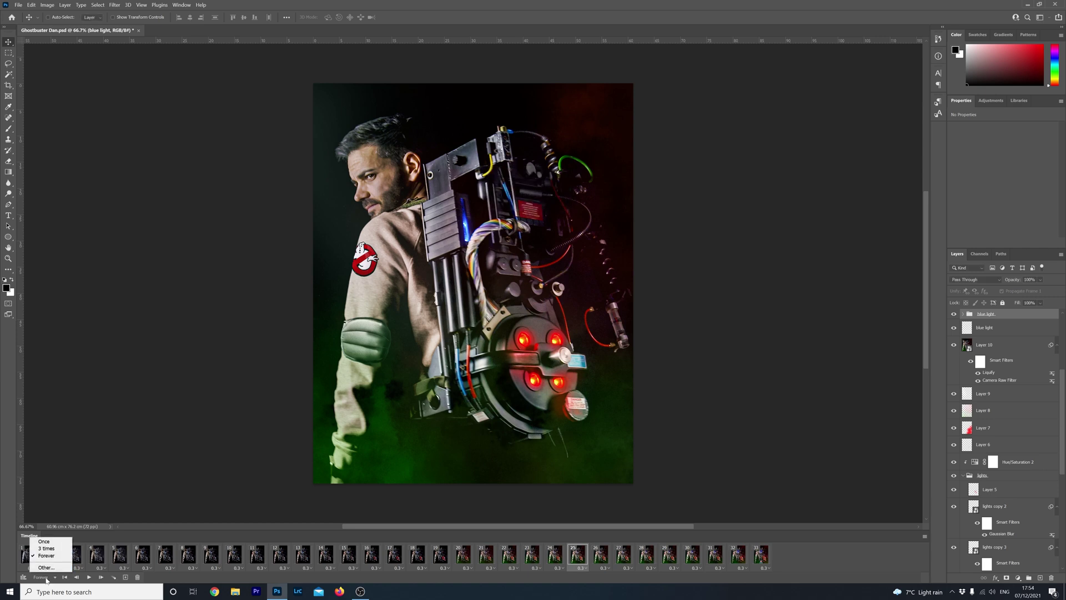
pyautogui.click(43, 540)
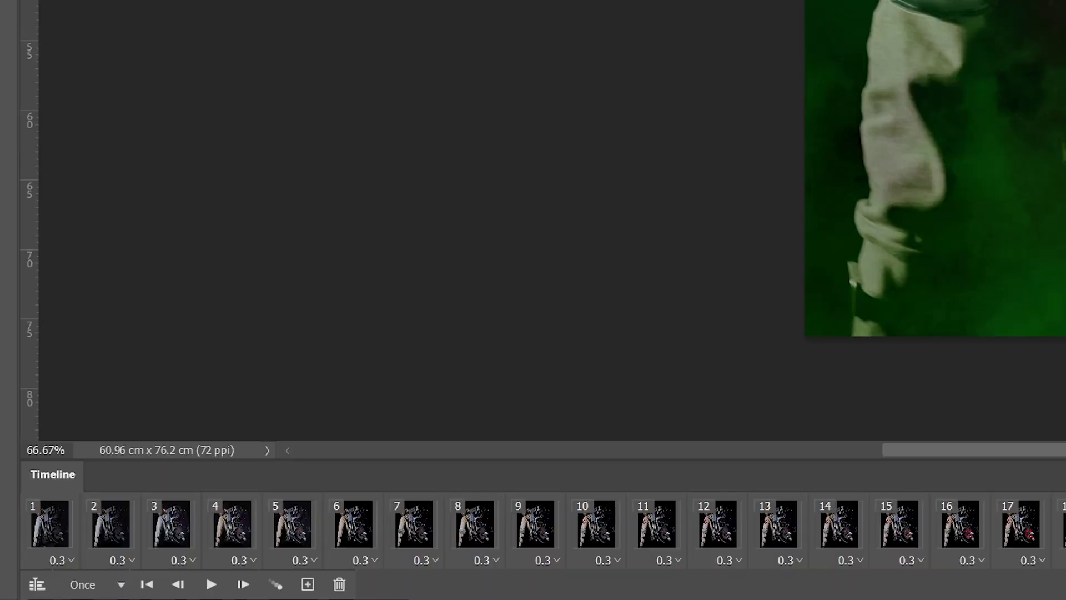
pyautogui.click(36, 584)
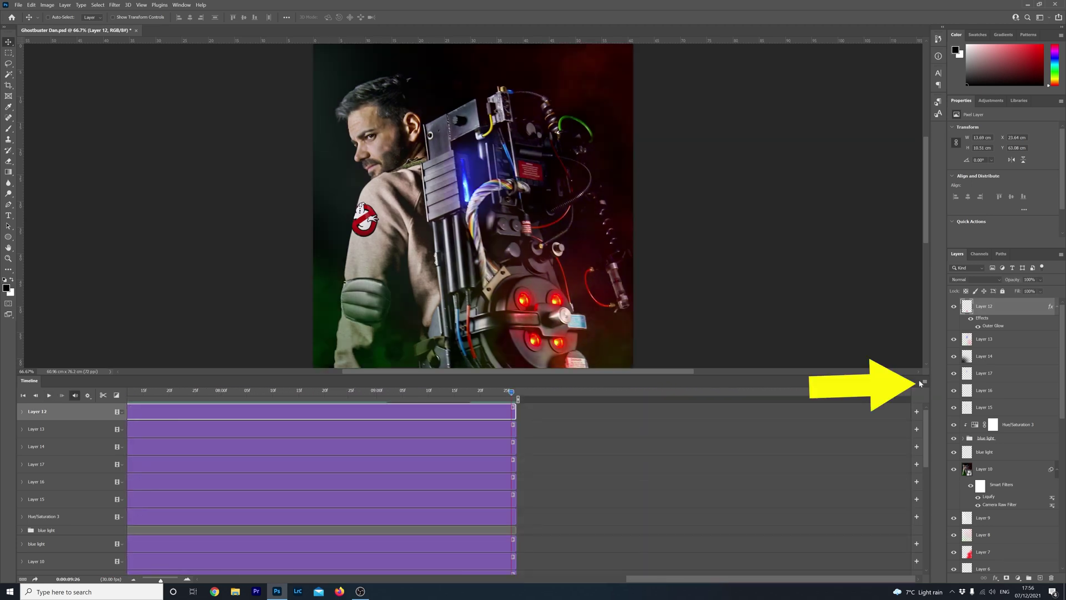
# Render the animation as Ghostbuster Dan.mp4 with H.264 High Quality
pyautogui.click(925, 384)
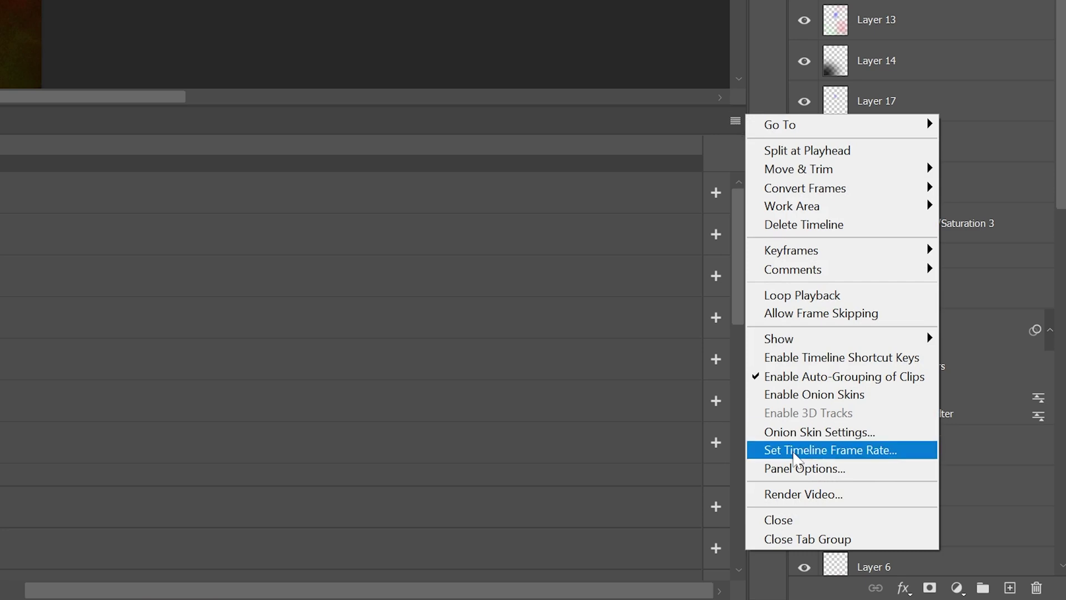
pyautogui.click(803, 495)
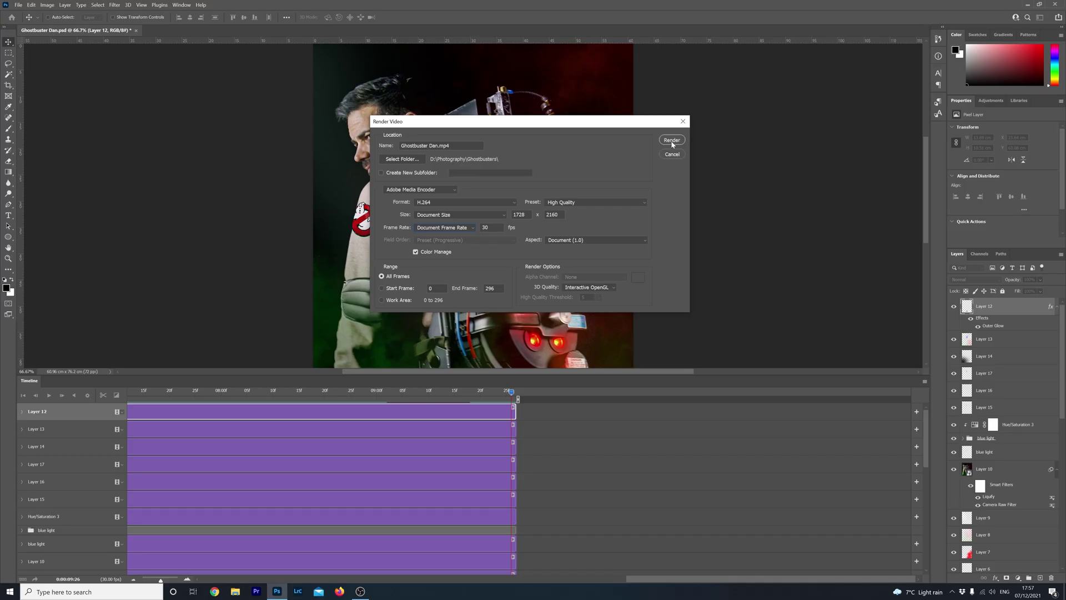
pyautogui.click(672, 141)
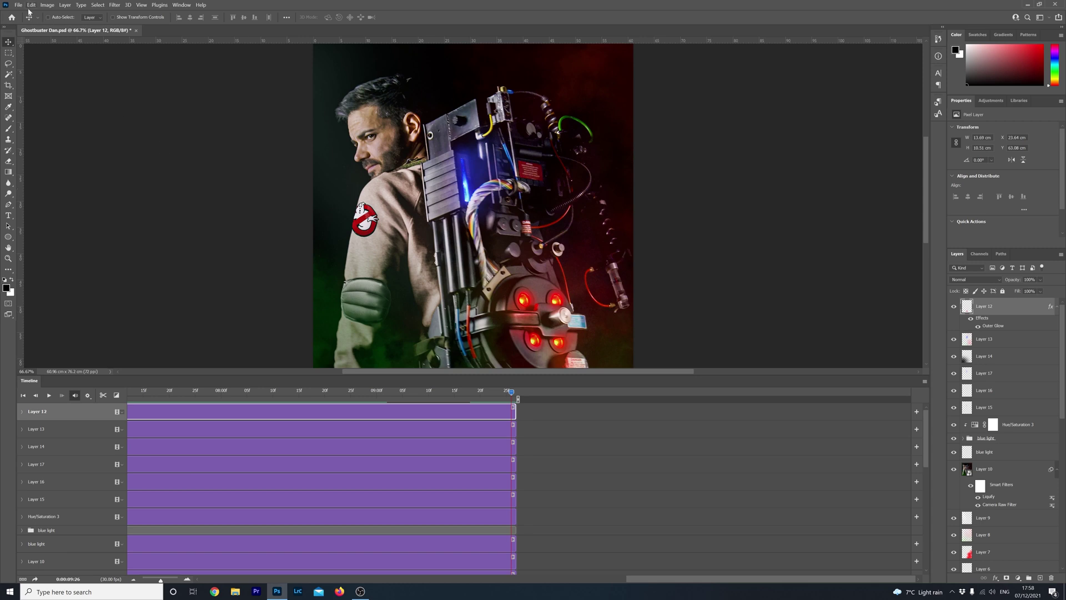
# In Save for Web (Legacy), choose GIF format with 256 colours
pyautogui.click(18, 5)
pyautogui.moveTo(57, 129)
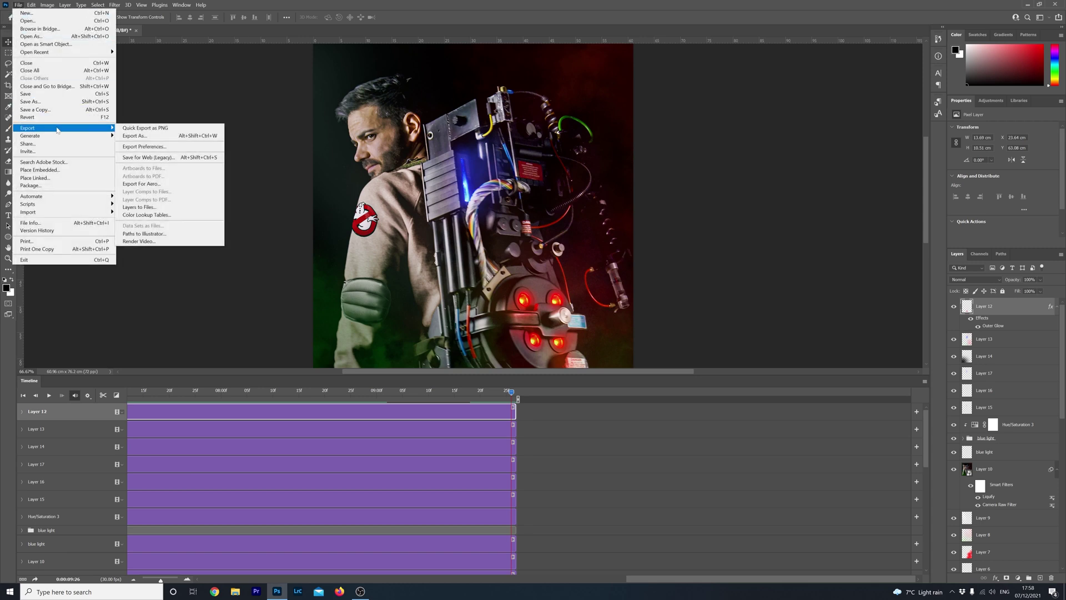
pyautogui.click(146, 157)
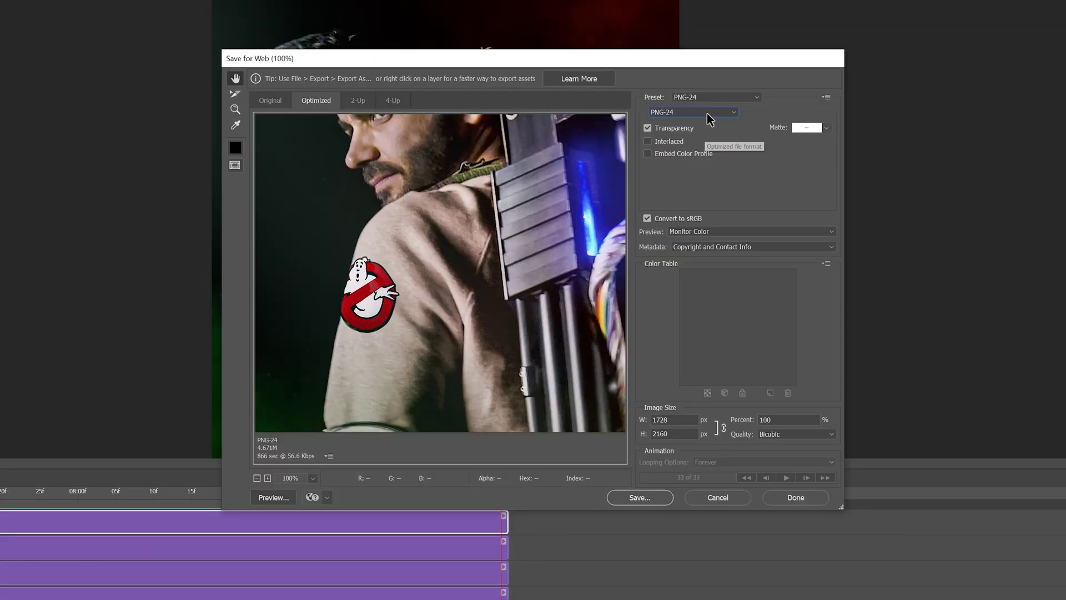
pyautogui.click(655, 131)
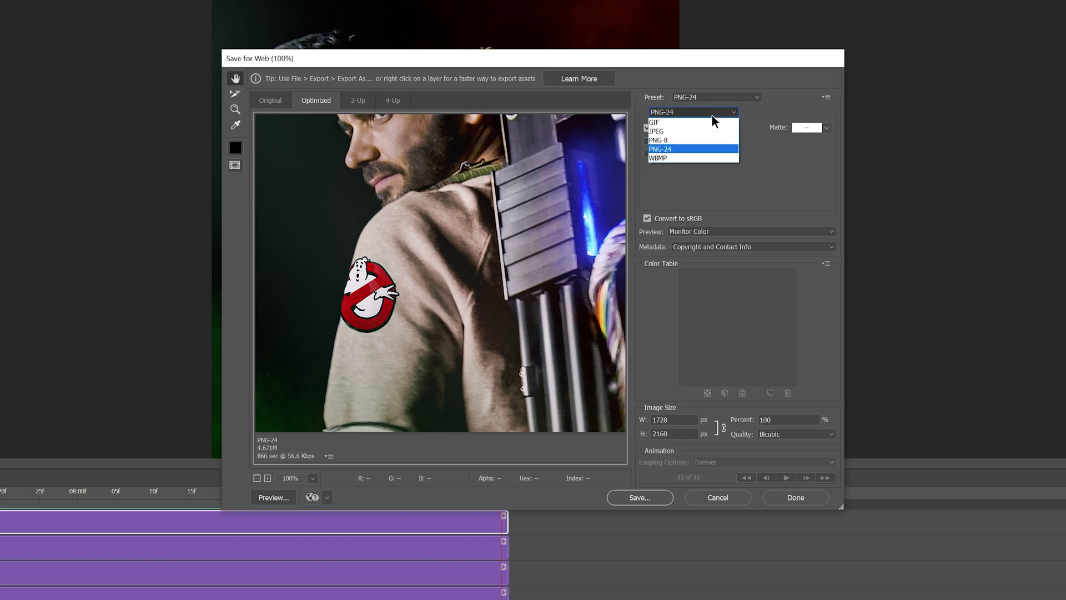
pyautogui.click(673, 123)
pyautogui.click(829, 130)
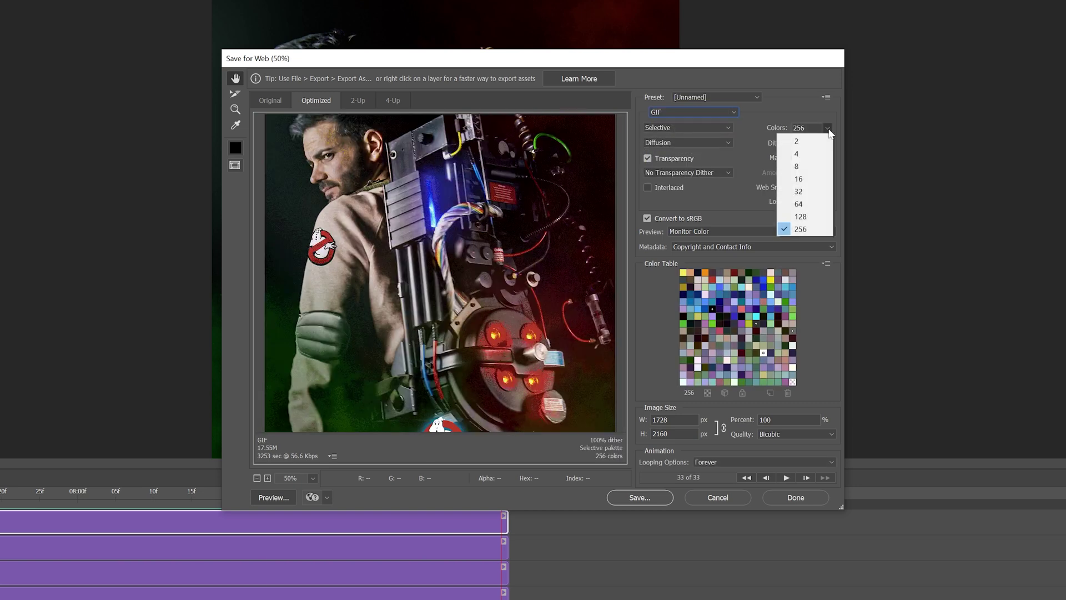
pyautogui.click(802, 230)
# Set the GIF width to 1500 px, looping to Forever, and preview the animation
pyautogui.hotkey('ctrl', '-')
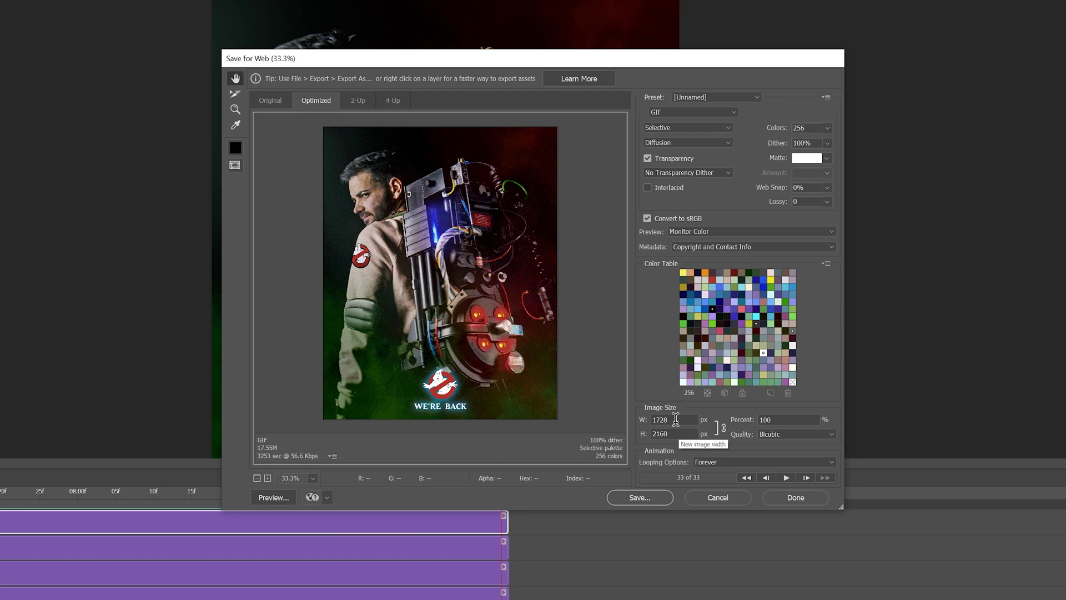
pyautogui.click(645, 427)
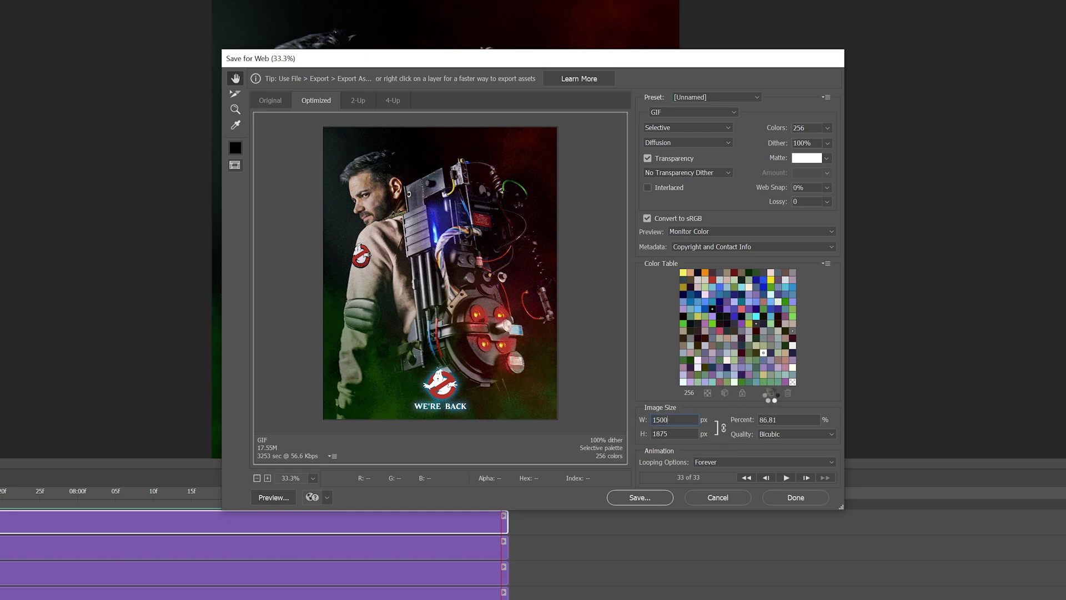
pyautogui.write('1500')
pyautogui.click(830, 462)
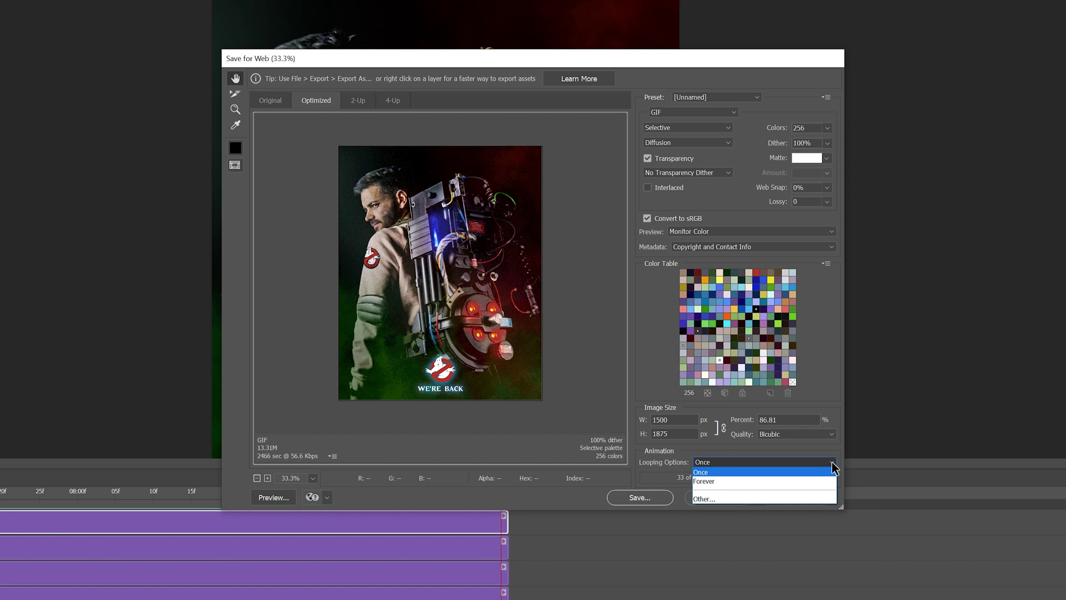
pyautogui.click(812, 481)
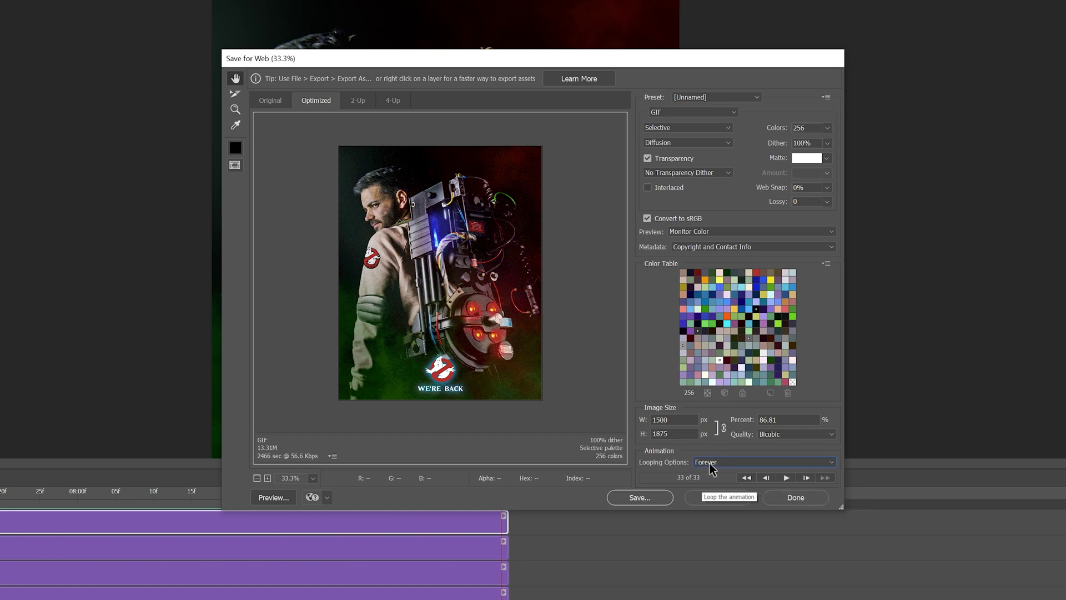
pyautogui.click(786, 478)
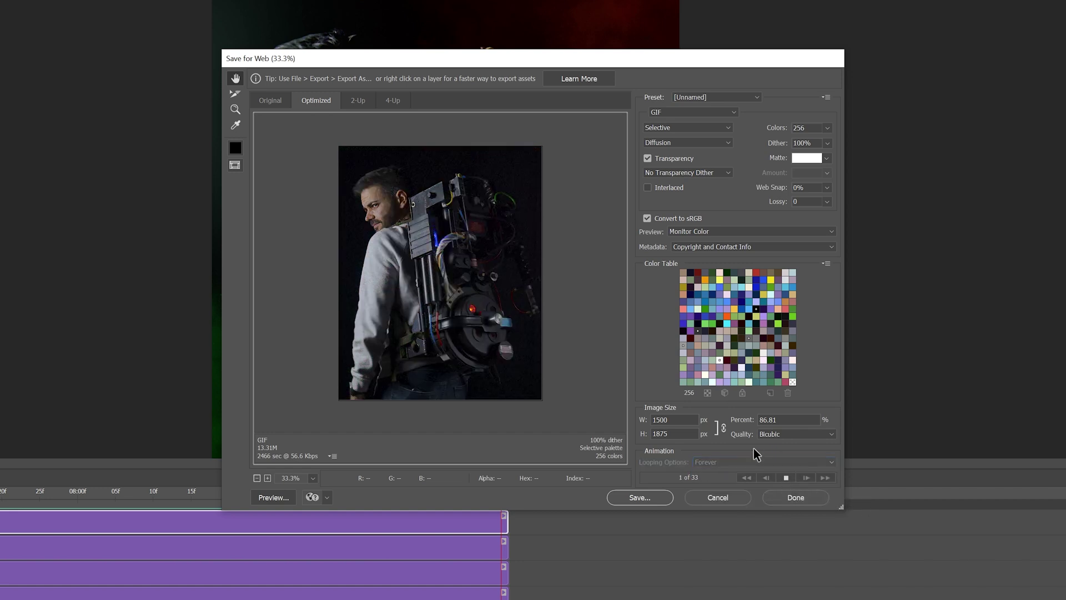